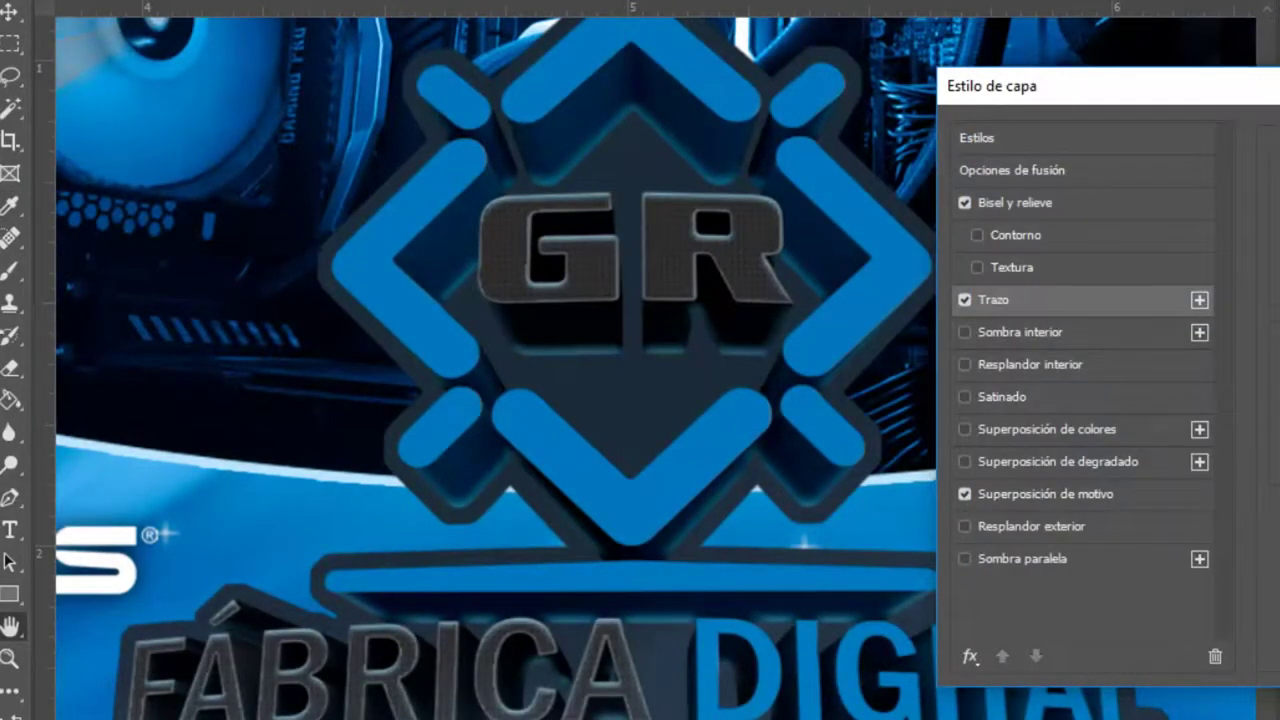
- Enable Satin shading in the GR letters' layer style
left_click(988, 419)
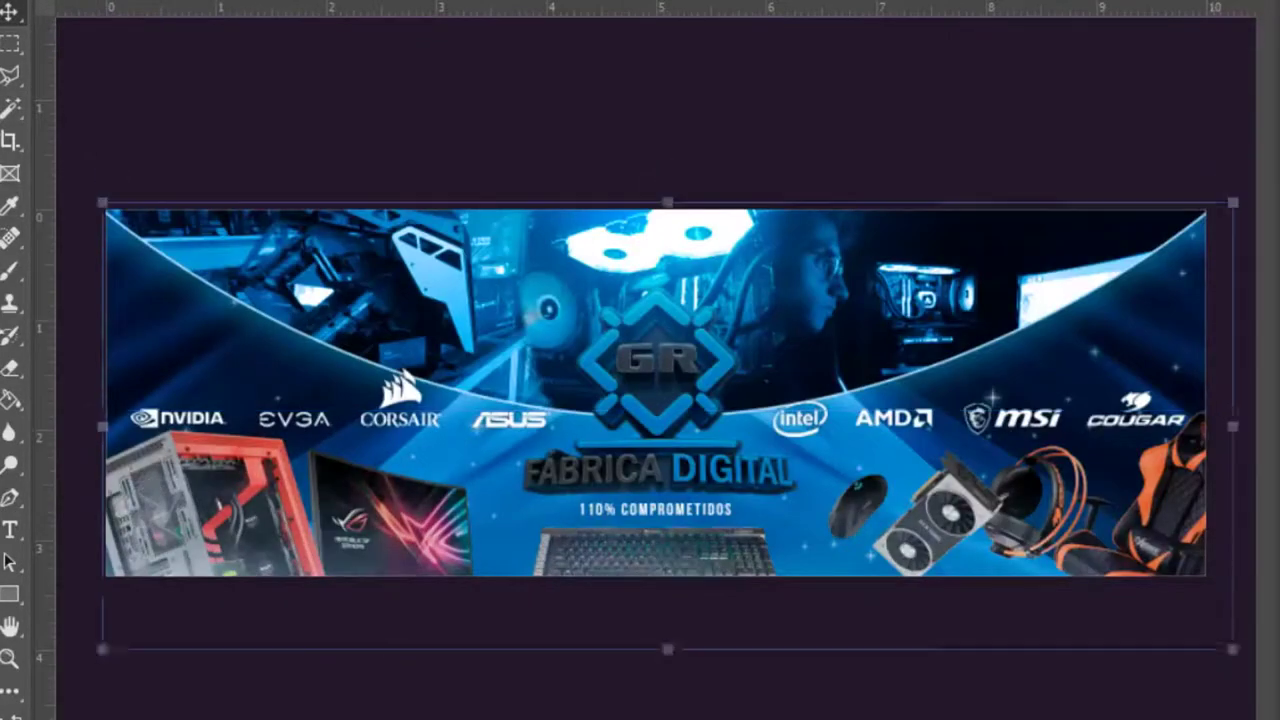
- Scale the transformed image down by dragging its top edge about 100 pixels
left_click_drag(667, 202, 667, 304)
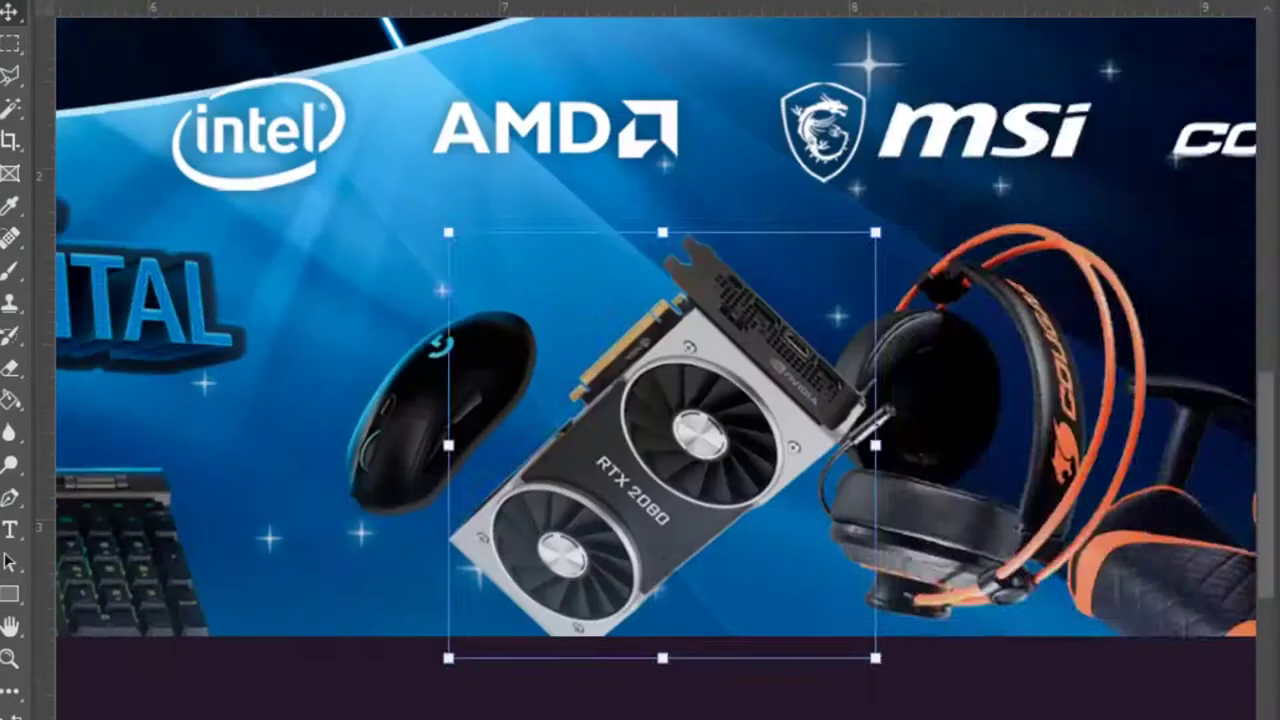
- Enable Satin alongside Bevel & Emboss on the RTX 2080 graphics card layer
left_click(905, 414)
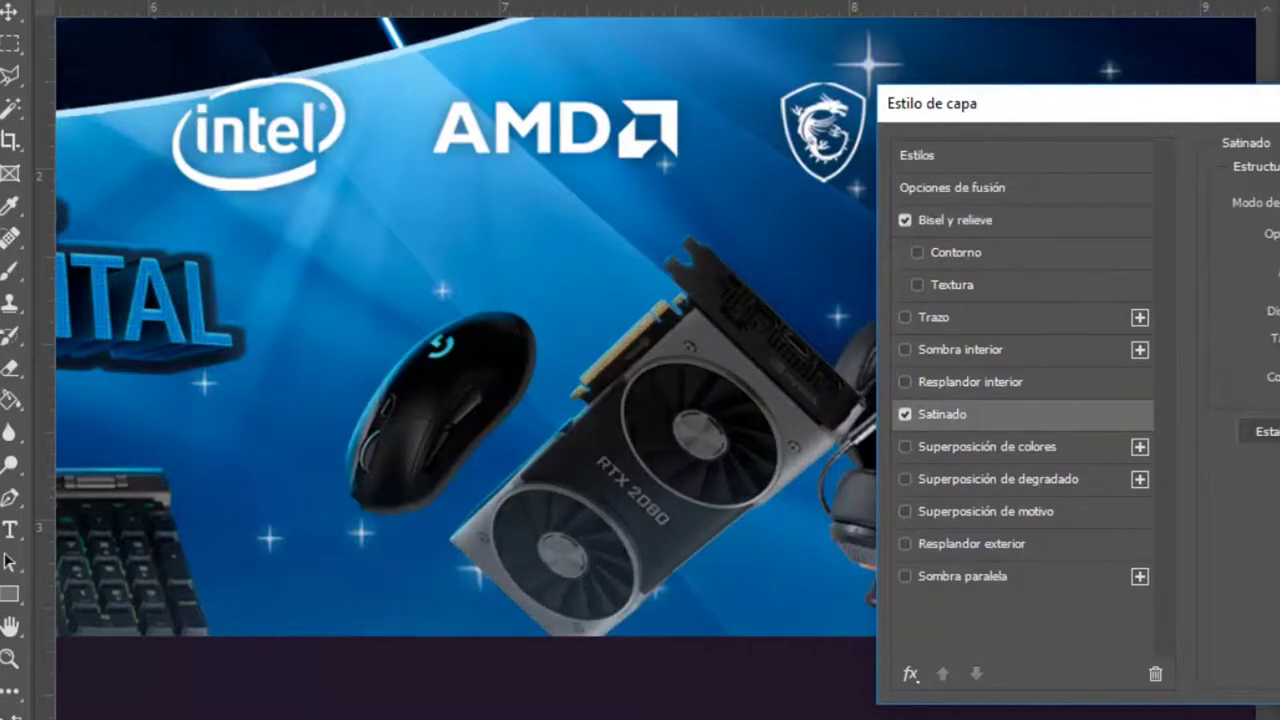